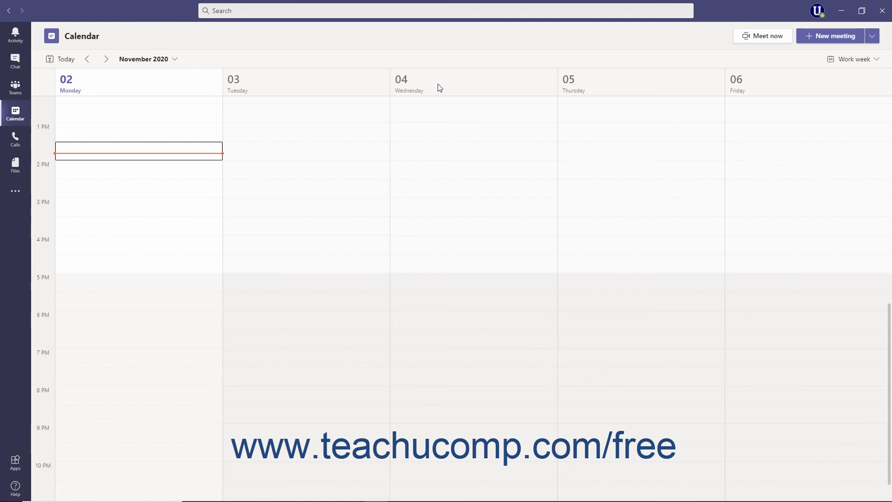
# Start scheduling a new meeting from the General channel of the Annual Conference Planning Committee team.
pyautogui.click(12, 65)
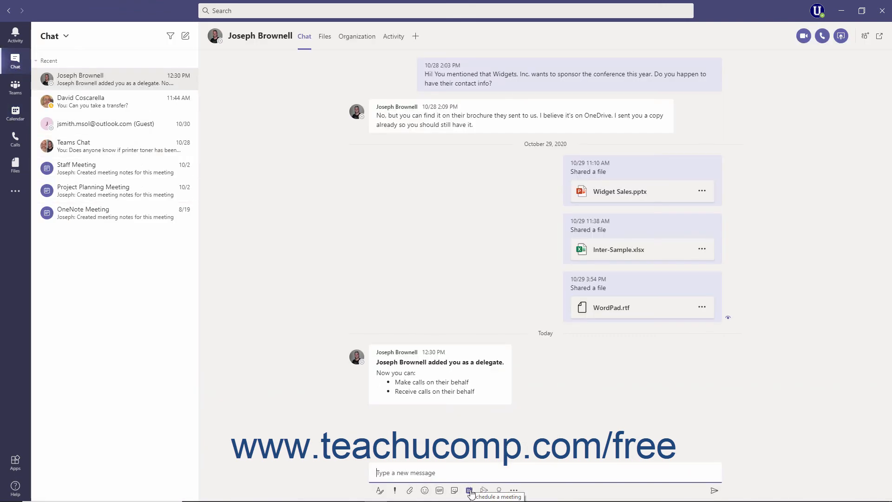
pyautogui.click(16, 111)
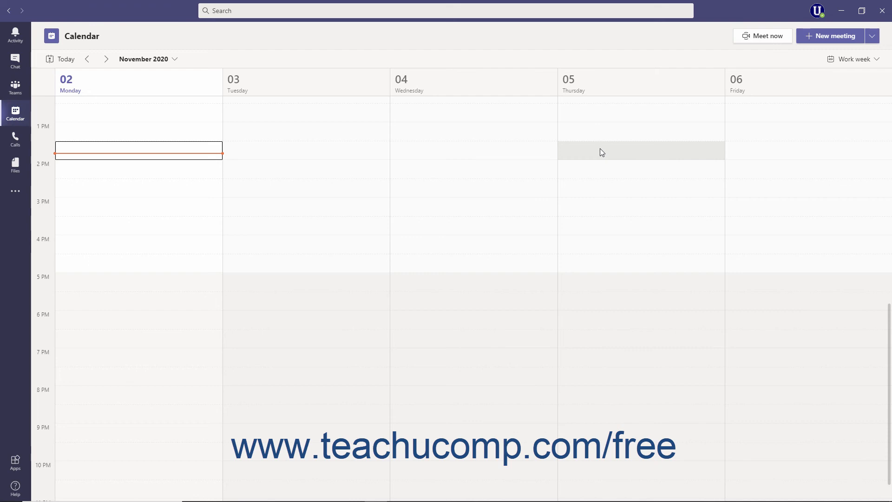
pyautogui.click(16, 88)
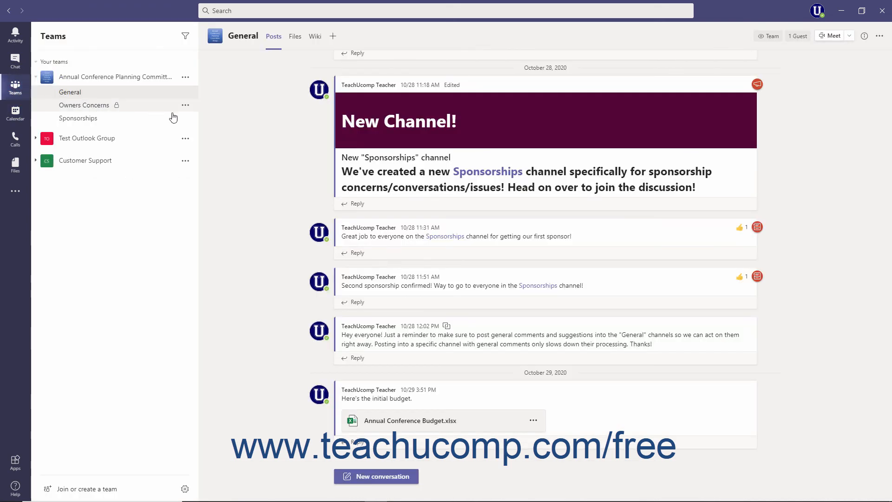
pyautogui.click(848, 37)
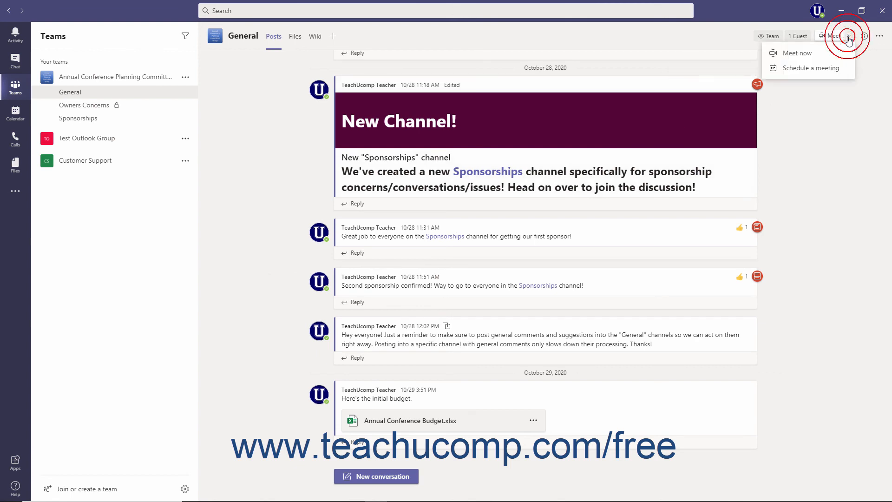
pyautogui.click(830, 70)
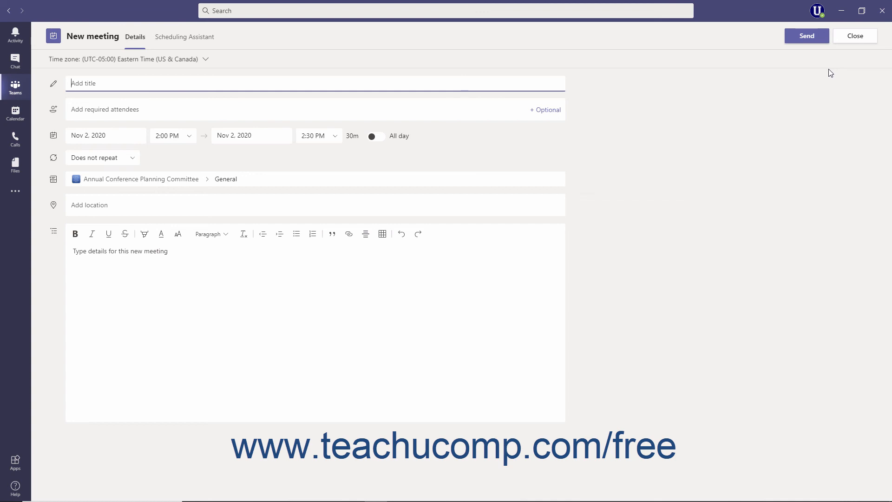
# Give the new meeting the title "Planning Meeting".
pyautogui.click(207, 59)
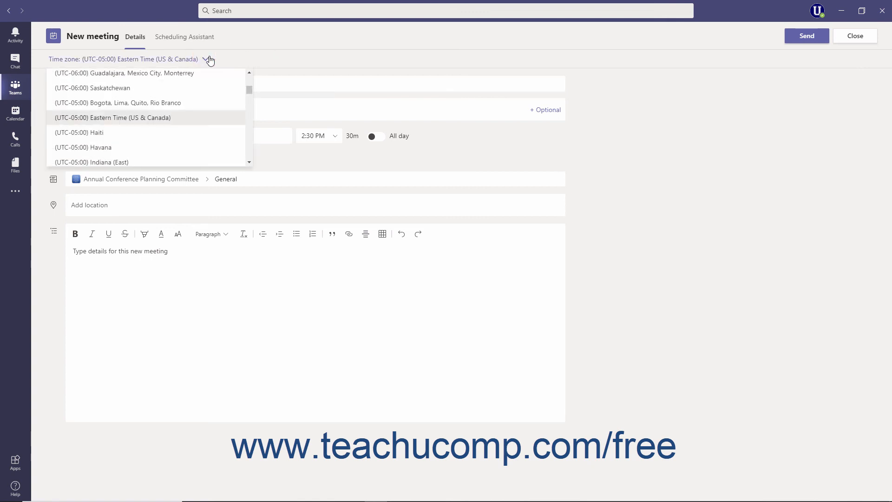
pyautogui.click(260, 57)
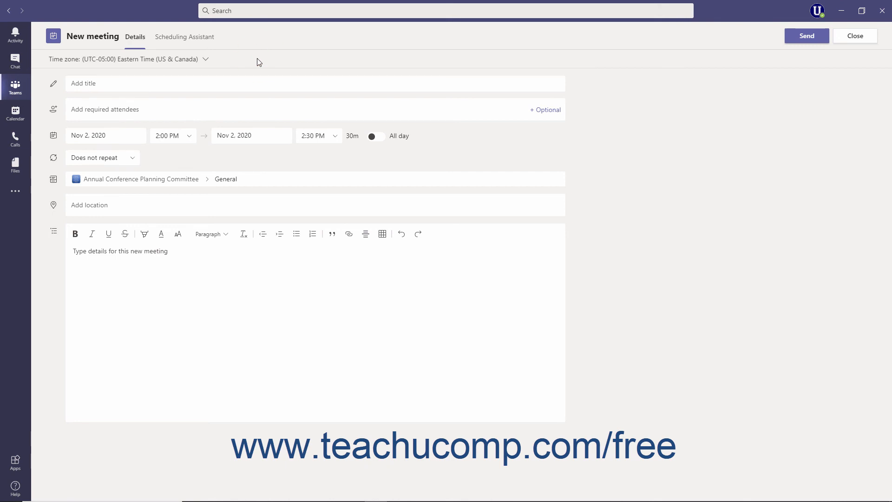
pyautogui.click(174, 82)
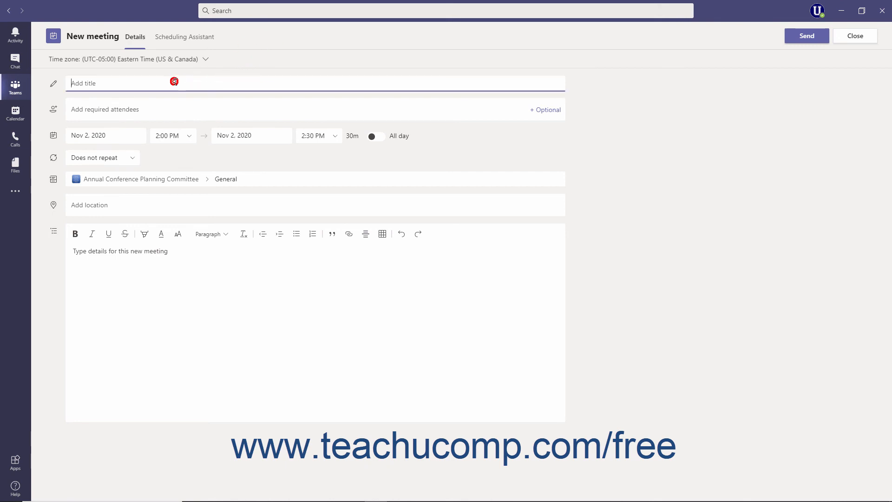
pyautogui.write('Planning Meeting')
# Add a colleague to the meeting as a required attendee.
pyautogui.click(163, 110)
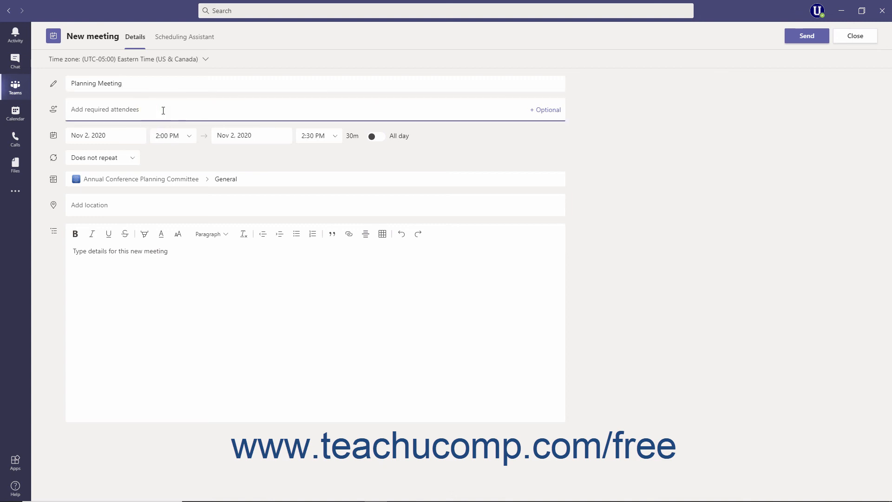
pyautogui.write('Jo')
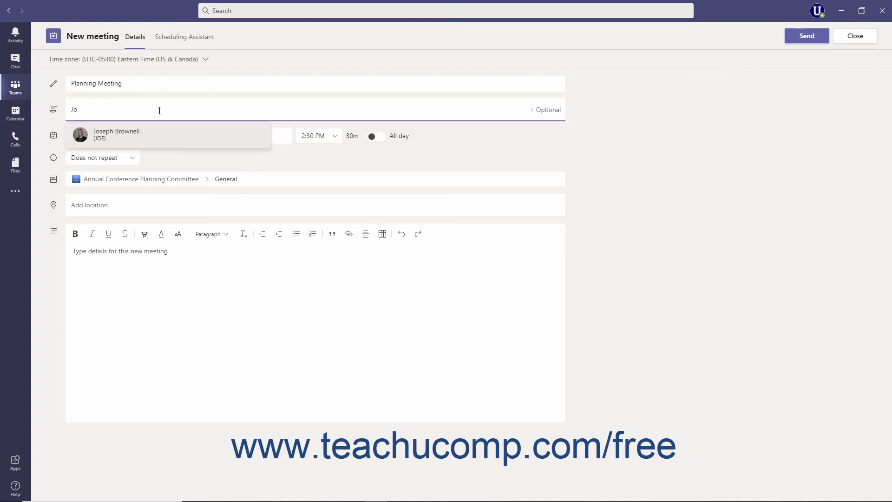
pyautogui.click(144, 143)
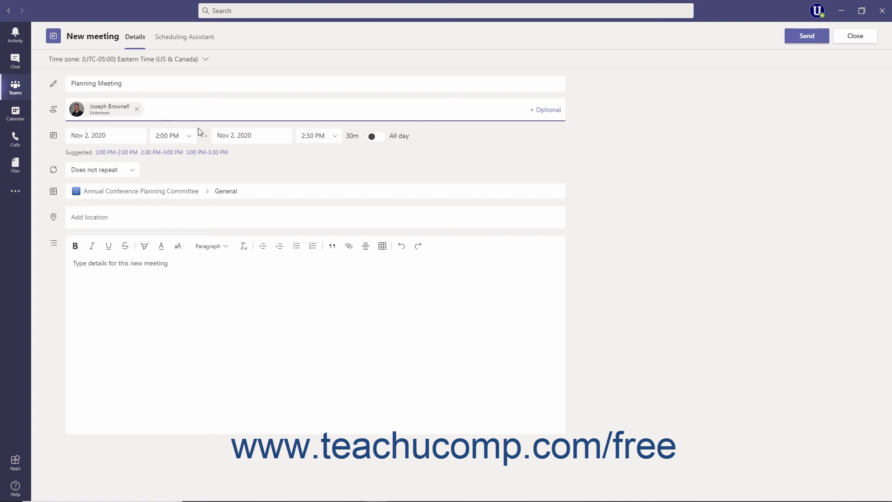
# Try adding a second colleague as an optional attendee and remove that person again.
pyautogui.click(548, 110)
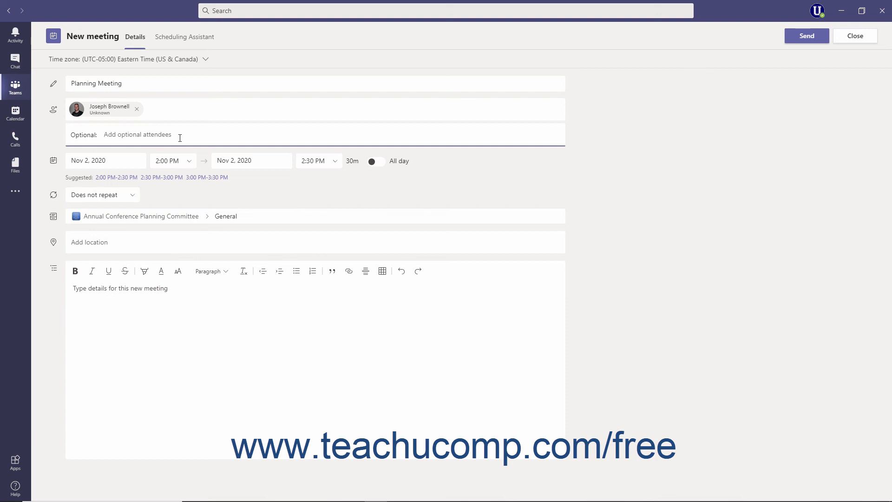
pyautogui.write('DAV')
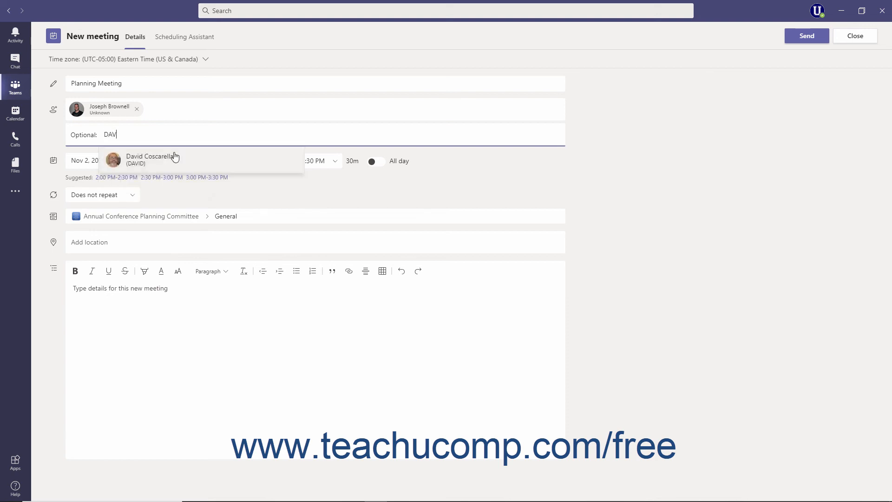
pyautogui.click(174, 157)
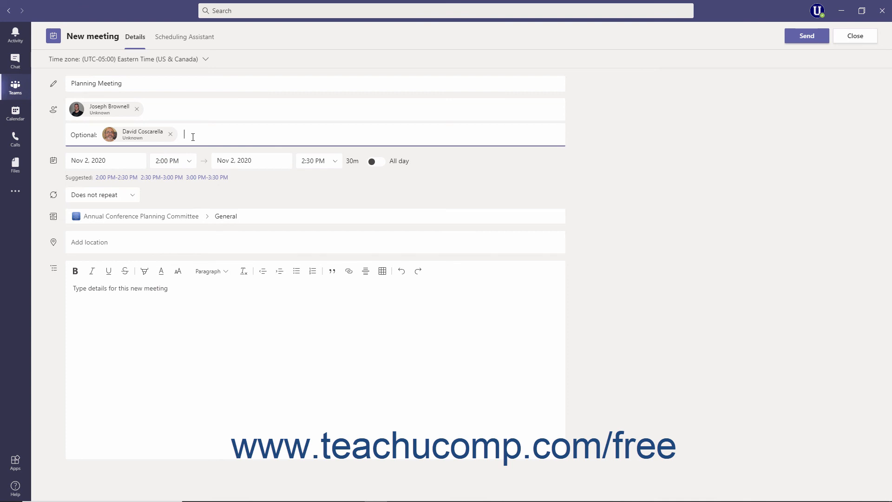
pyautogui.click(171, 134)
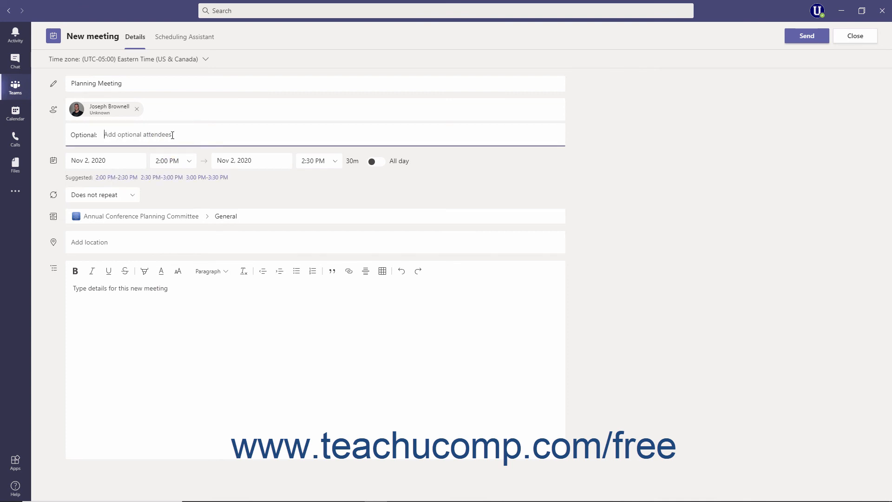
# Schedule the meeting for Nov 5, 2020, from 3:00 PM to 4:00 PM.
pyautogui.click(138, 160)
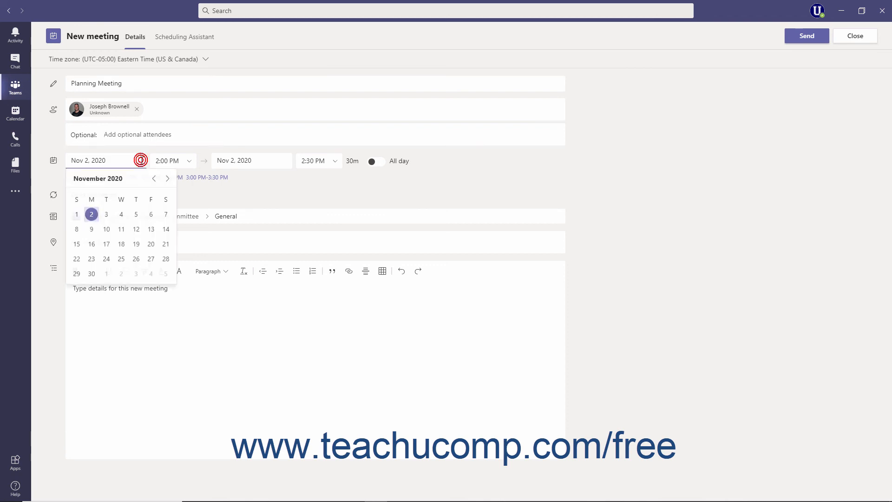
pyautogui.click(138, 215)
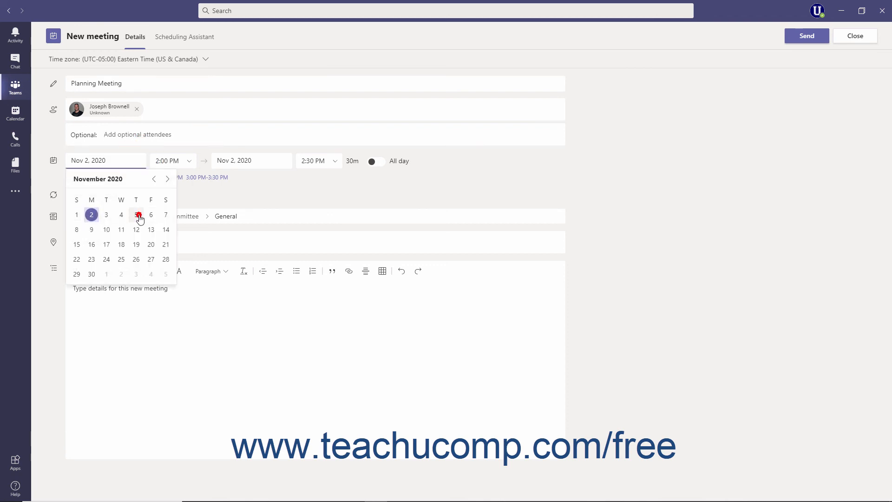
pyautogui.click(189, 164)
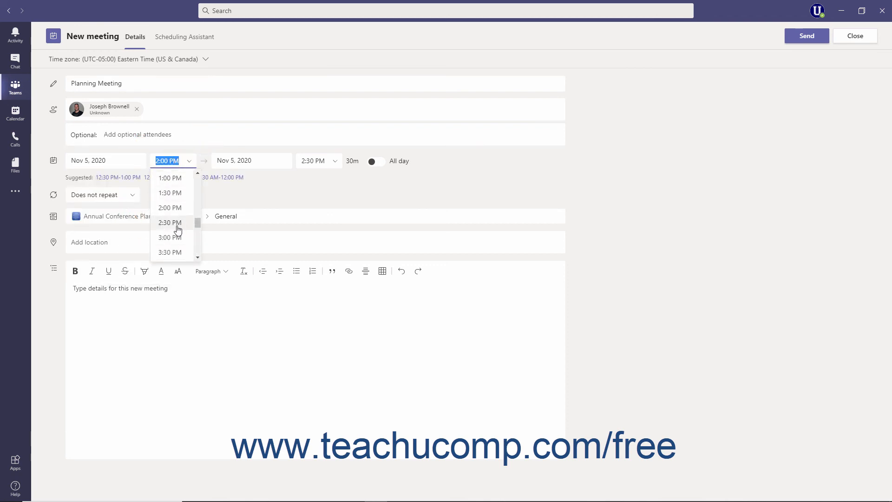
pyautogui.click(175, 237)
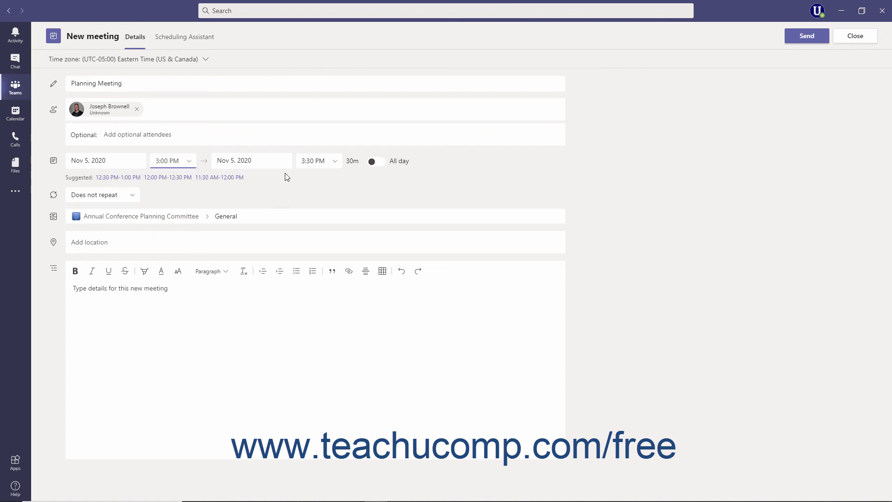
pyautogui.click(334, 163)
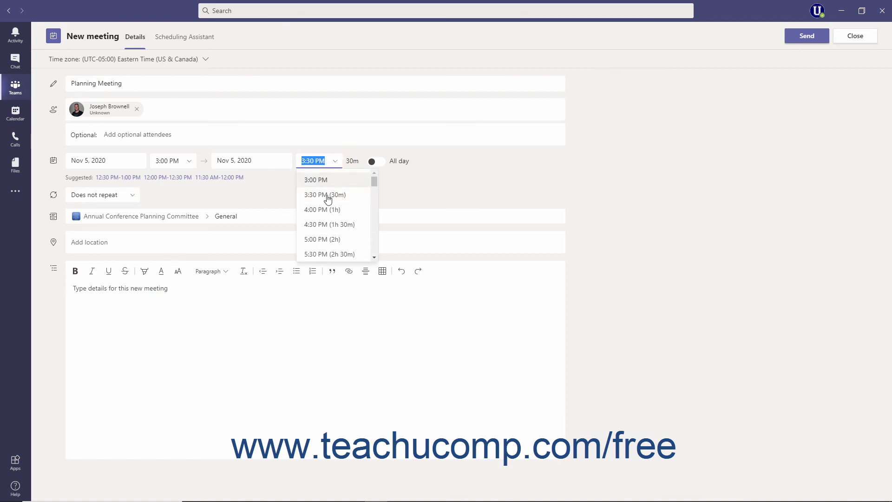
pyautogui.click(327, 210)
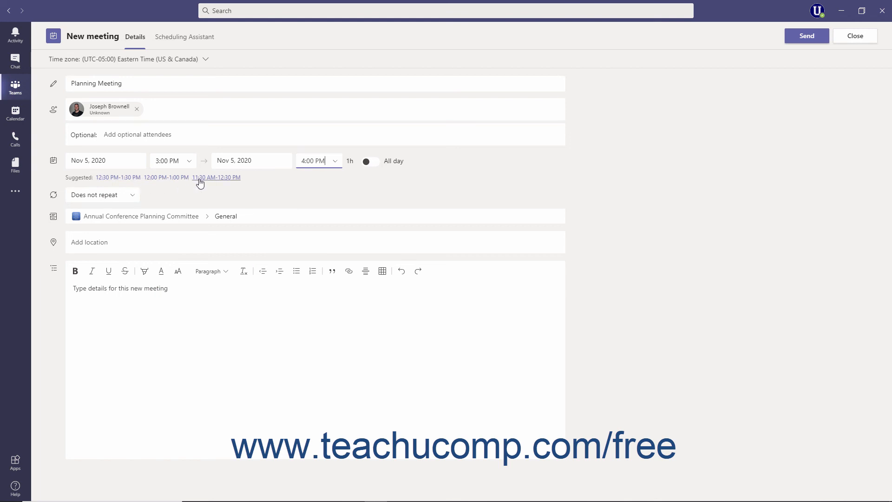
# Use the Scheduling Assistant timeline to make the meeting run from 3:00 PM to 5:00 PM on November 5, and return to the meeting details.
pyautogui.click(191, 44)
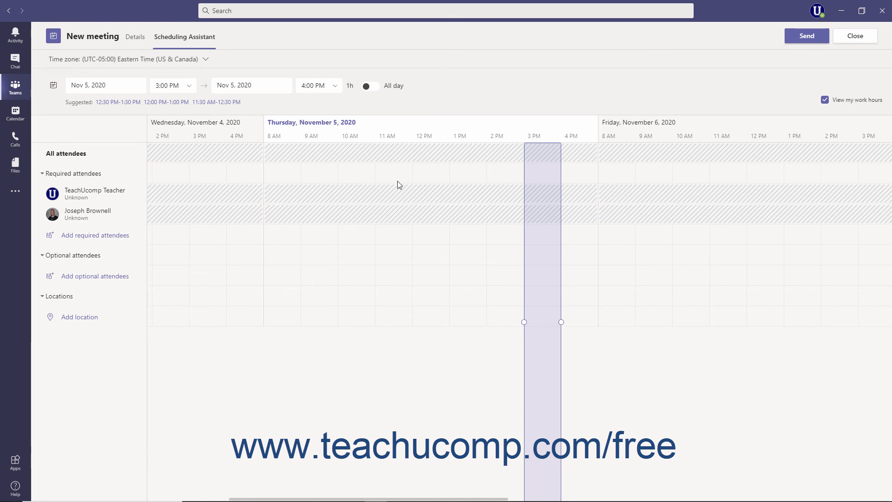
pyautogui.click(509, 176)
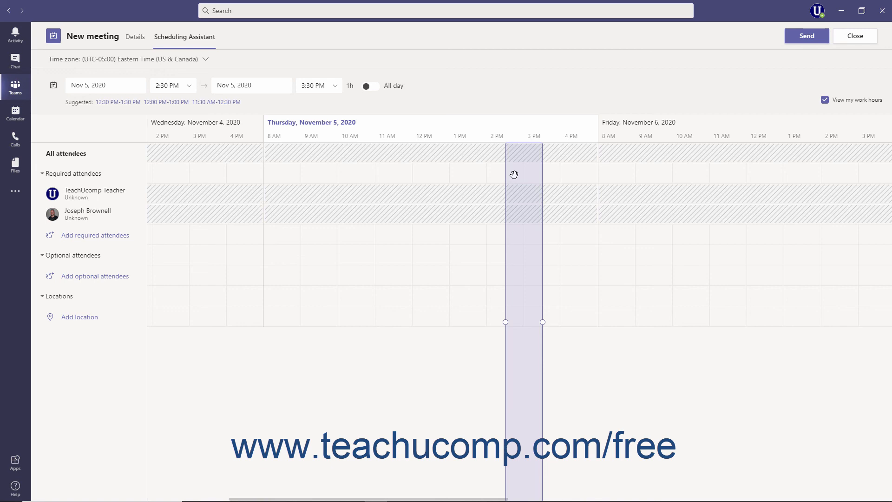
pyautogui.moveTo(517, 170)
pyautogui.moveTo(517, 170); pyautogui.dragTo(564, 175)
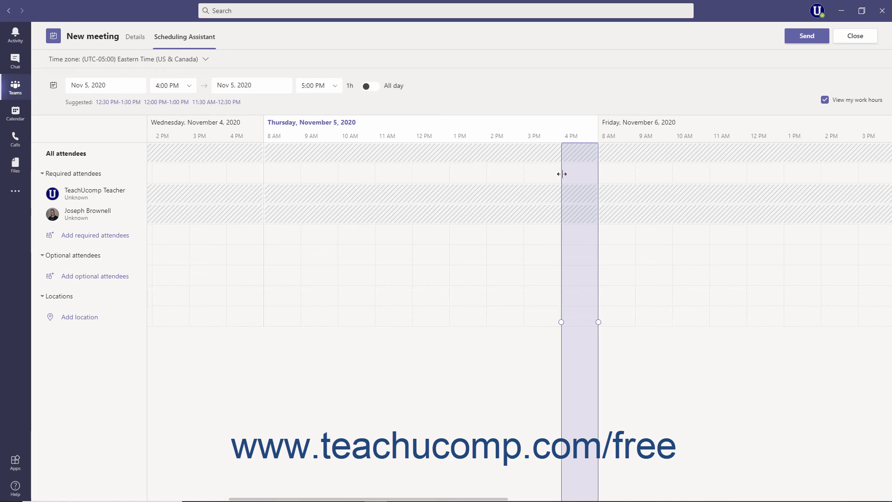
pyautogui.moveTo(561, 174); pyautogui.dragTo(530, 173)
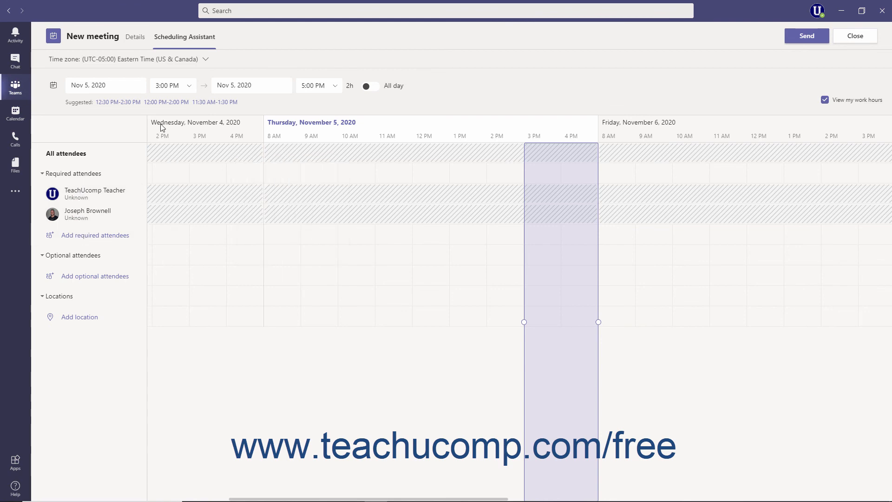
pyautogui.click(142, 40)
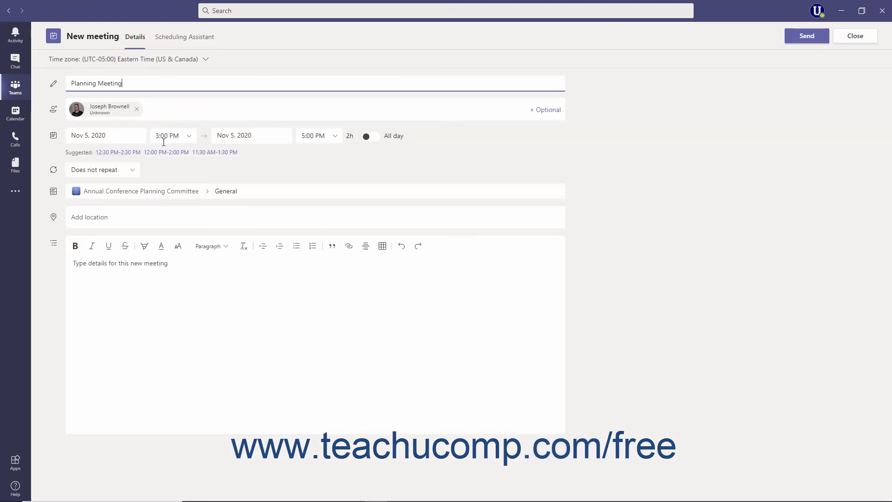
# Examine the meeting's custom recurrence settings, channel choices, and location and description fields without changing them.
pyautogui.click(135, 173)
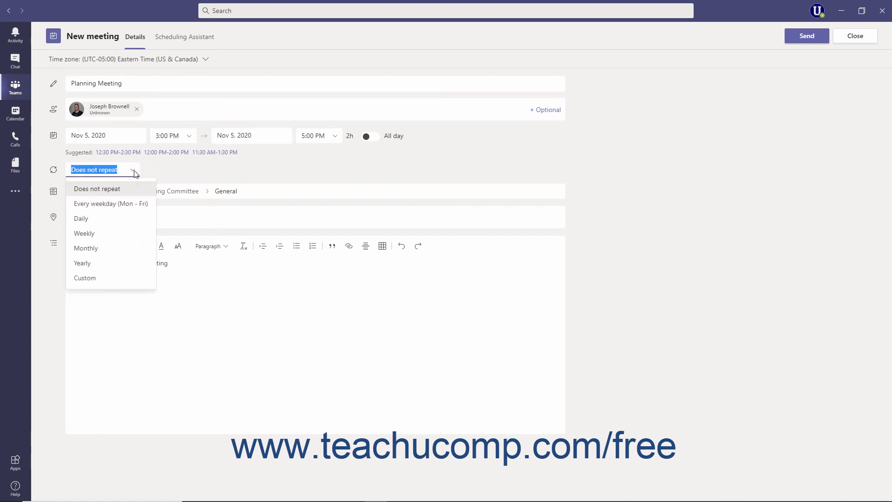
pyautogui.click(99, 278)
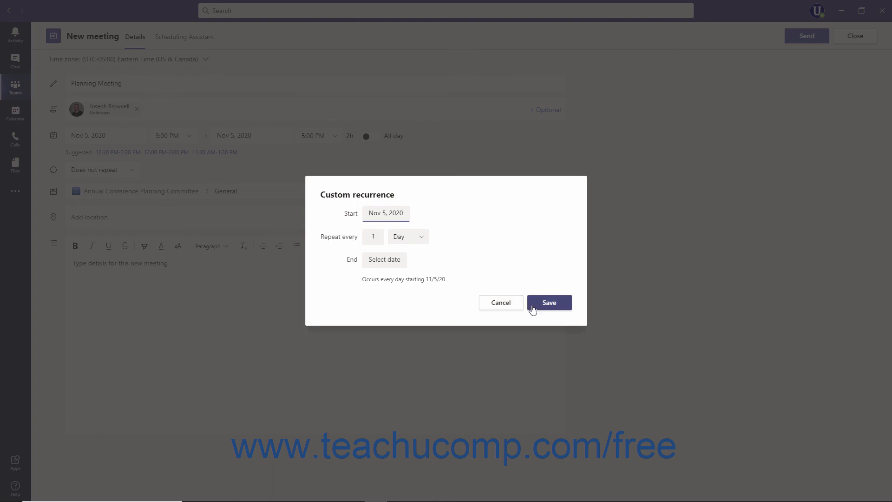
pyautogui.click(502, 303)
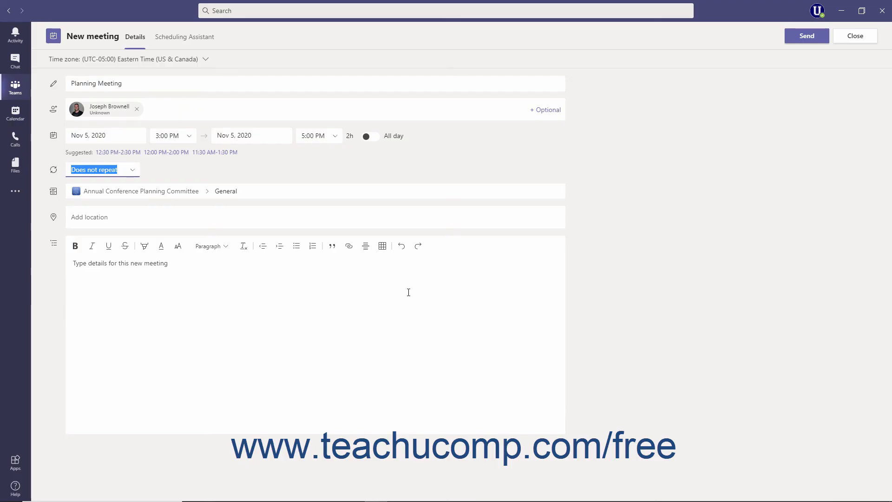
pyautogui.click(293, 192)
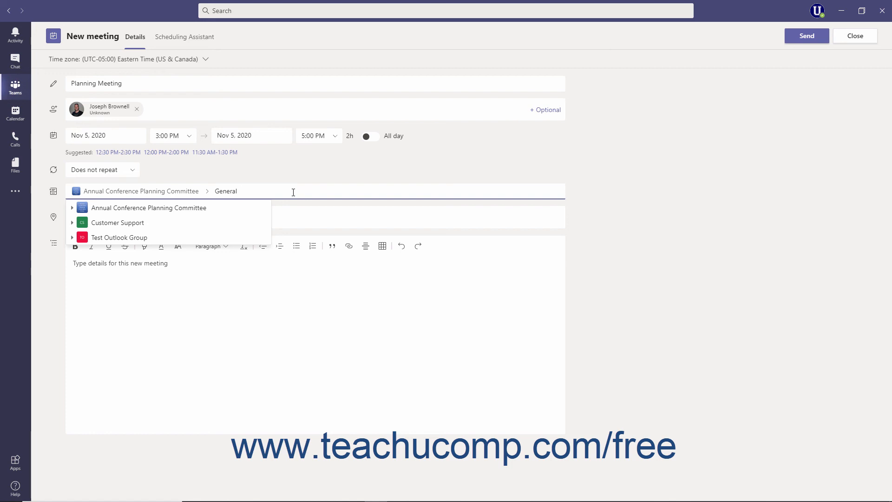
pyautogui.click(290, 171)
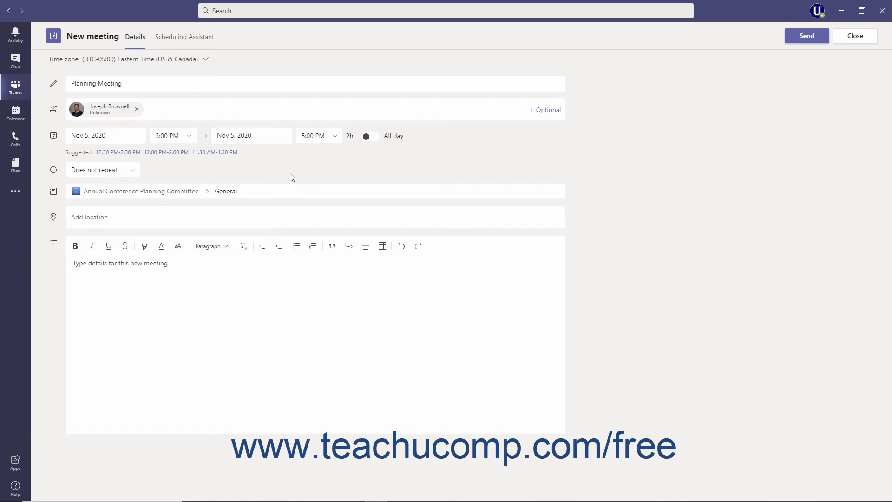
pyautogui.click(146, 222)
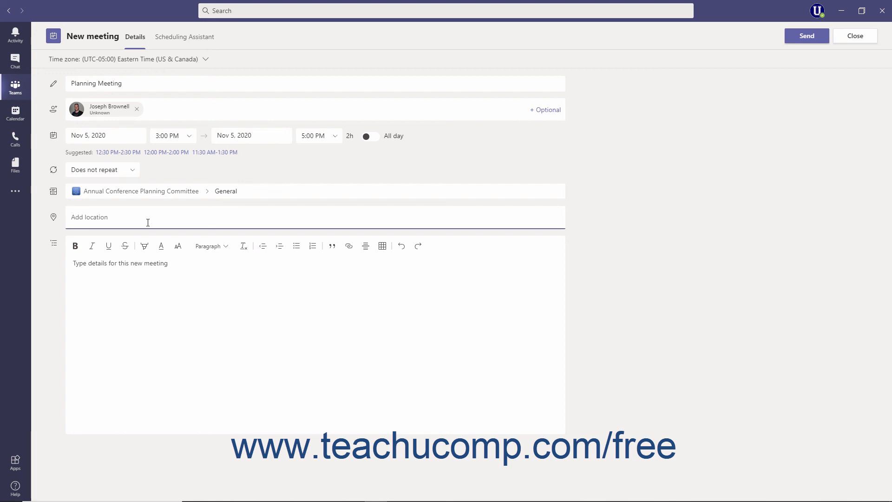
pyautogui.click(138, 266)
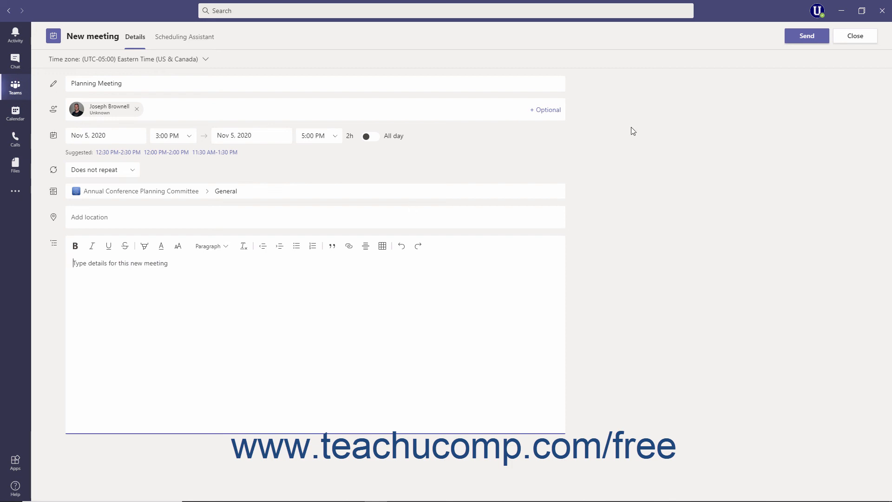
# Send the Planning Meeting invitation and check the meeting on the calendar.
pyautogui.click(800, 46)
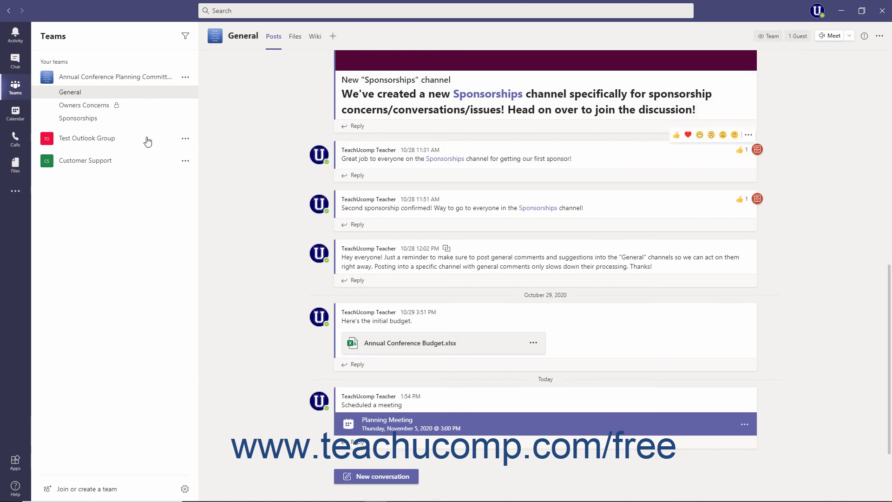
pyautogui.click(15, 113)
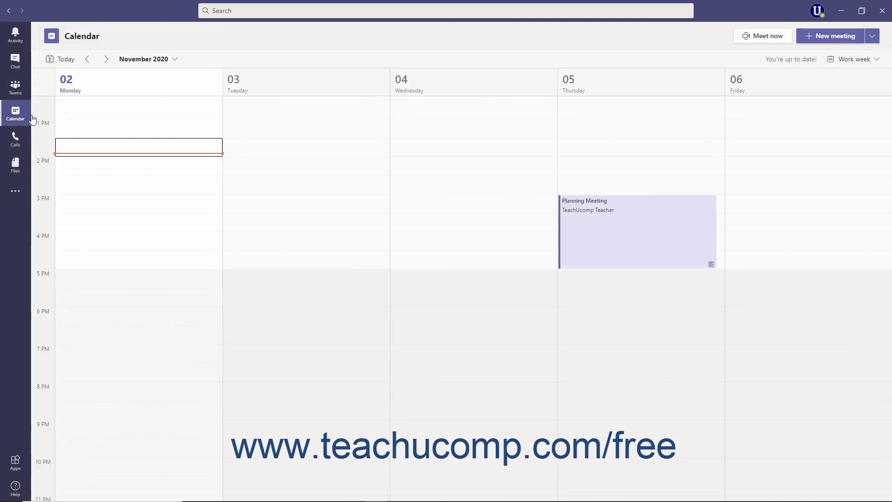
# Add the description "New planning meeting." to the November 5 Planning Meeting and send the update to the attendees.
pyautogui.click(596, 229)
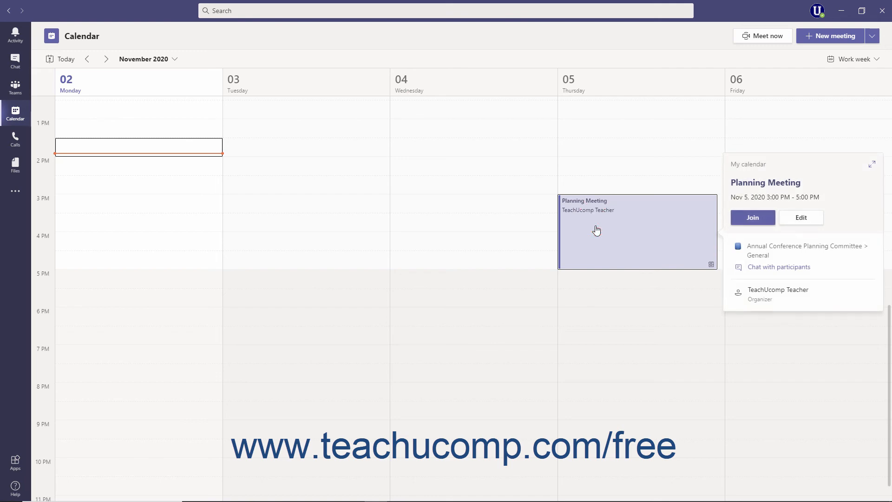
pyautogui.click(817, 225)
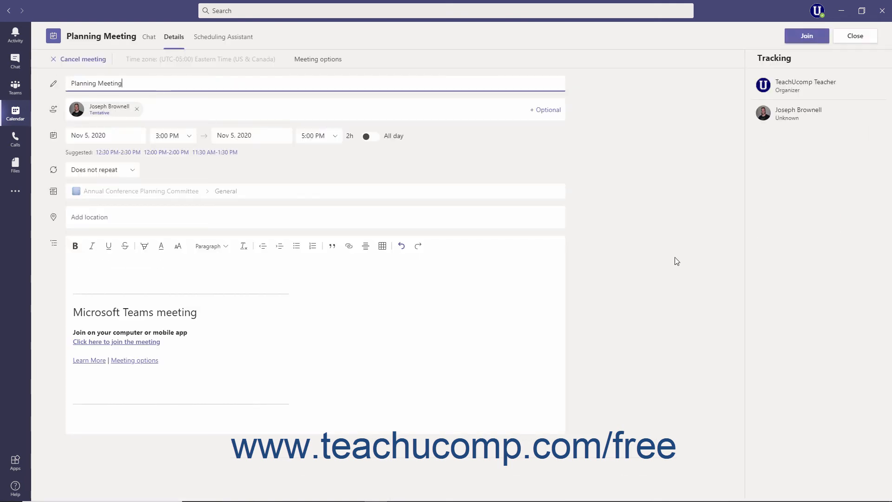
pyautogui.click(201, 272)
pyautogui.write('Ne')
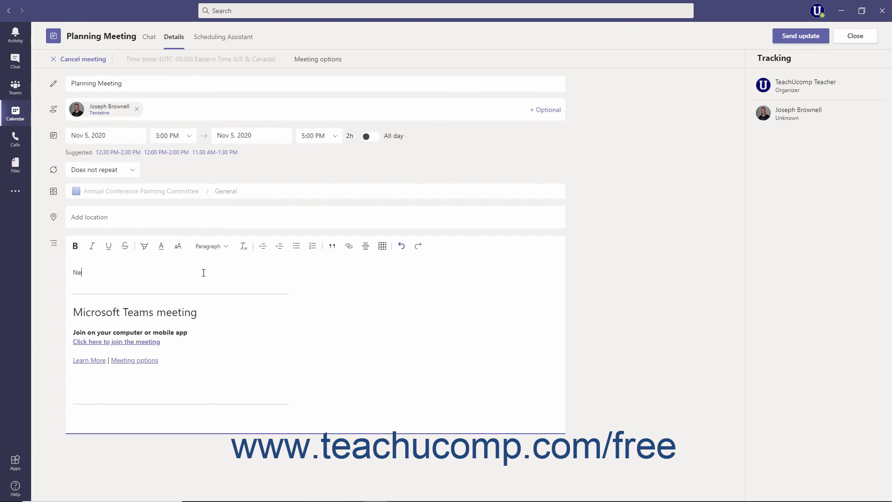
pyautogui.write('w planning meeting.')
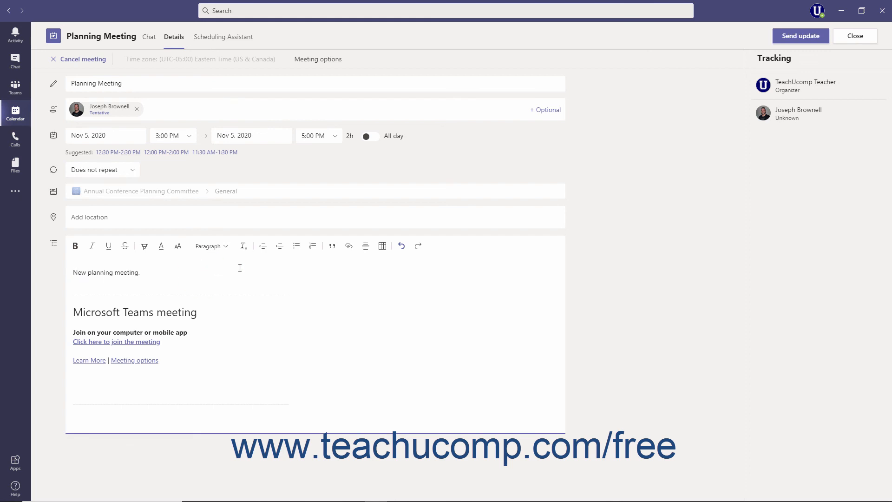
pyautogui.click(788, 43)
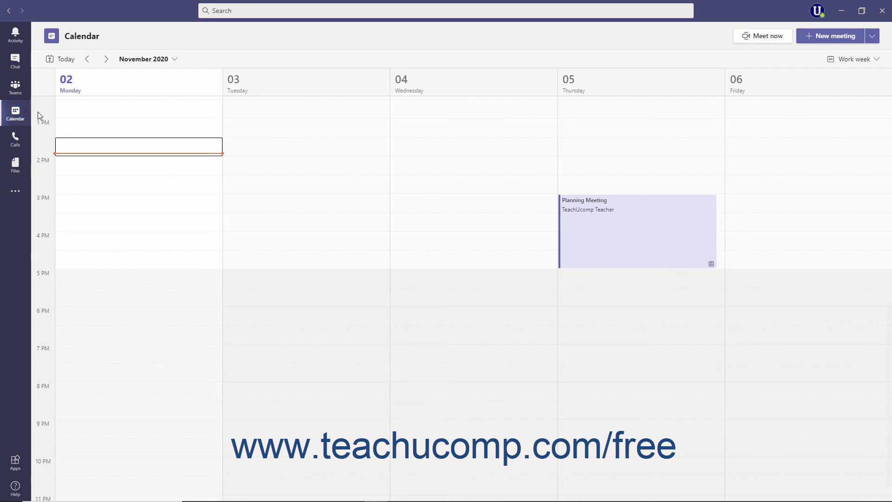
# Cancel the November 5 Planning Meeting with the cancellation note "Not happening".
pyautogui.click(596, 237)
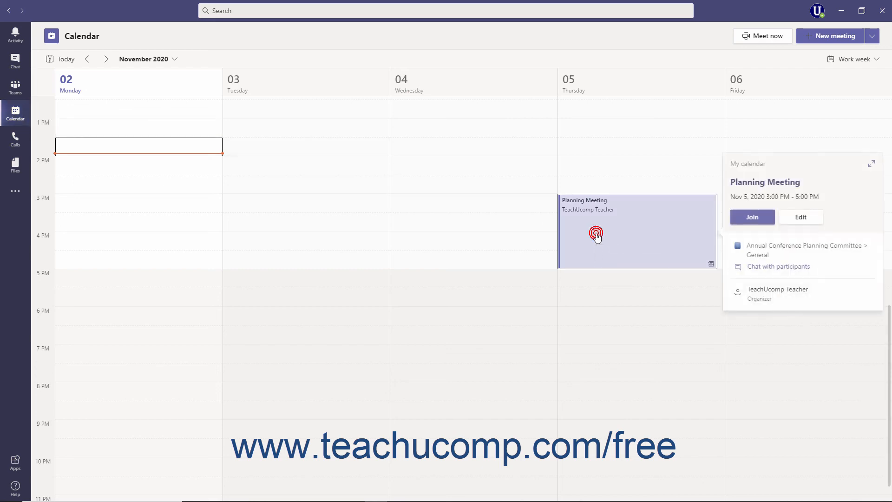
pyautogui.click(808, 225)
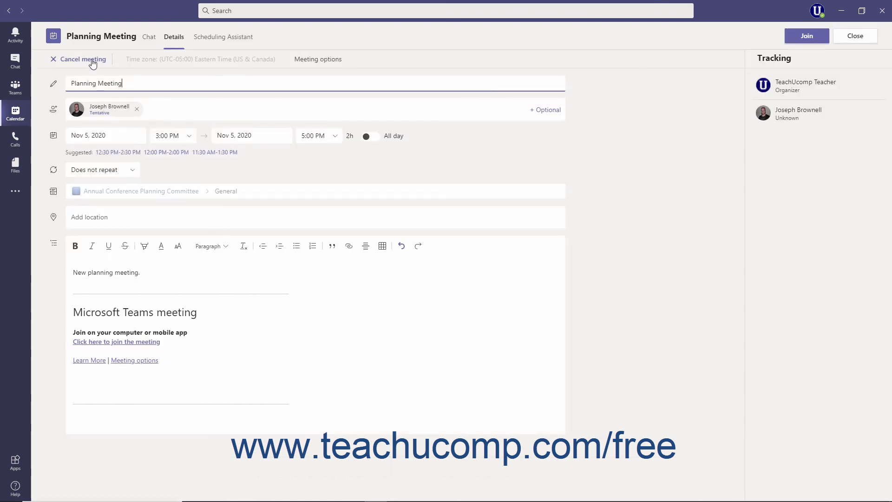
pyautogui.click(91, 60)
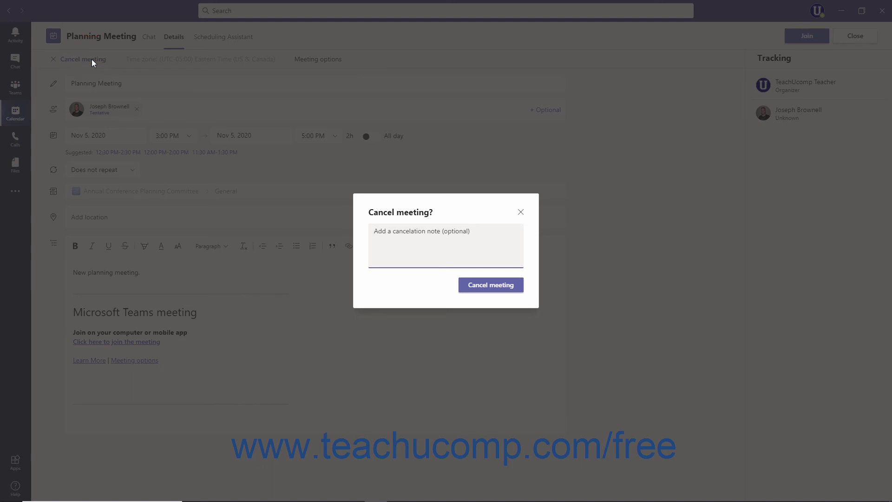
pyautogui.write('Not happening')
pyautogui.click(476, 286)
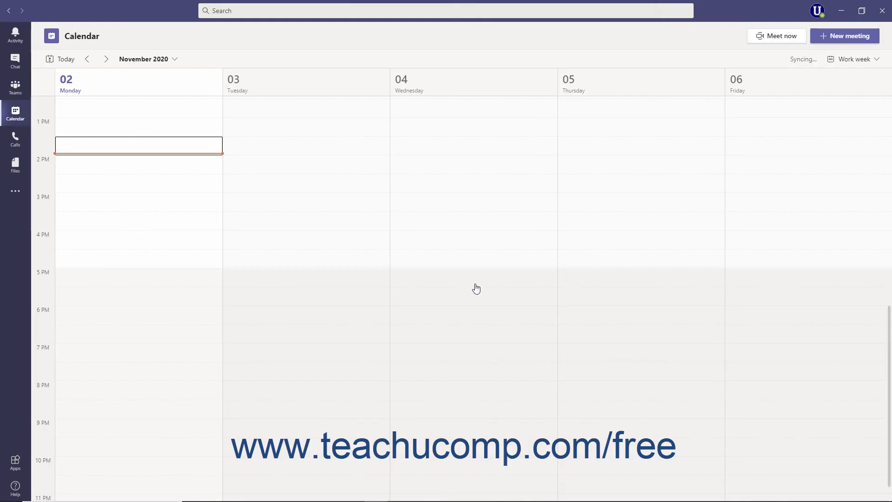